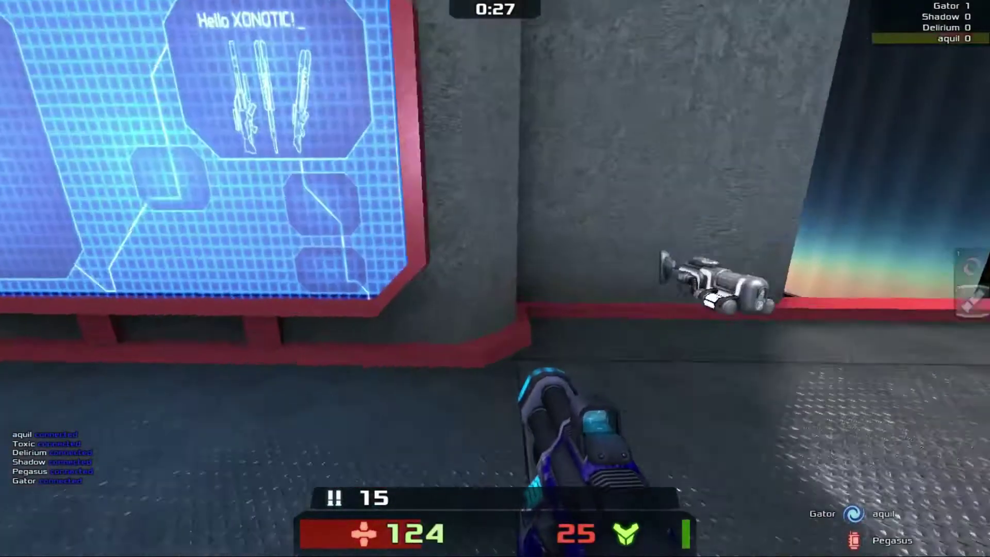
key("w")
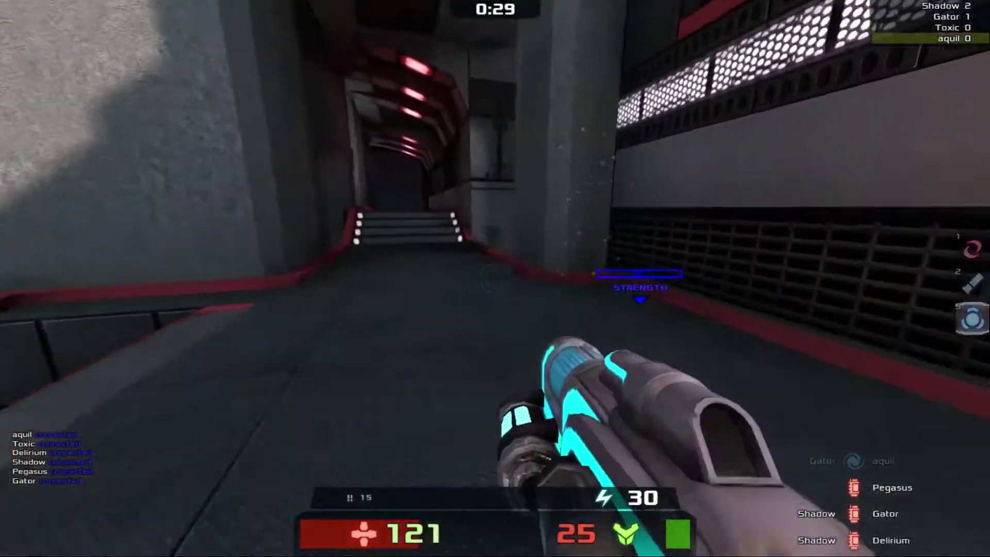
key("w")
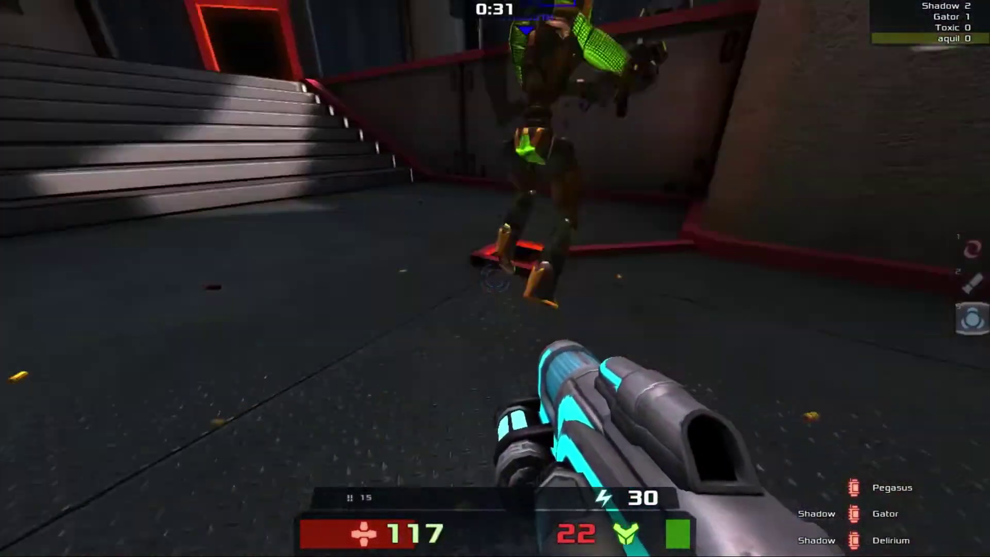
left_click(495, 278)
left_click(495, 278)
key("s")
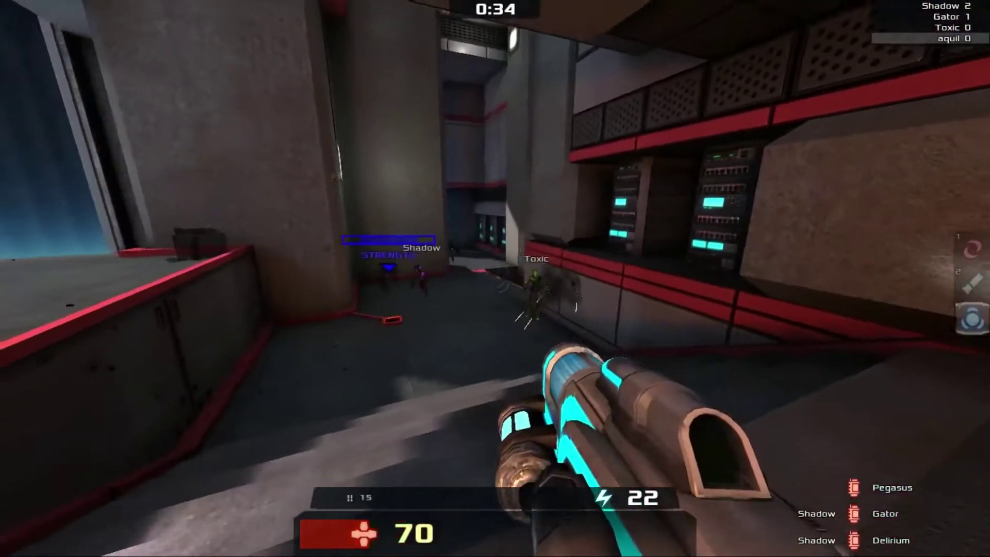
left_click(494, 278)
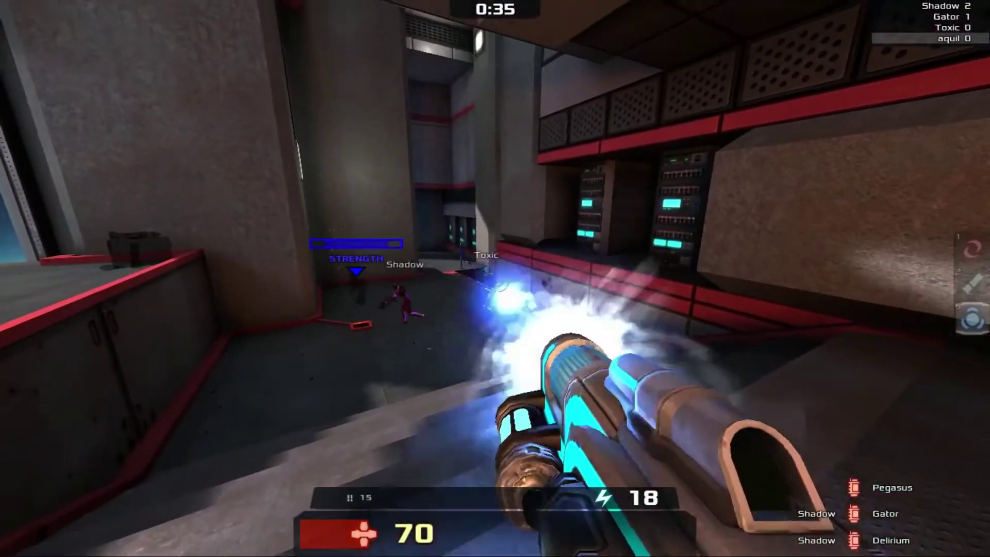
left_click(494, 278)
key("w")
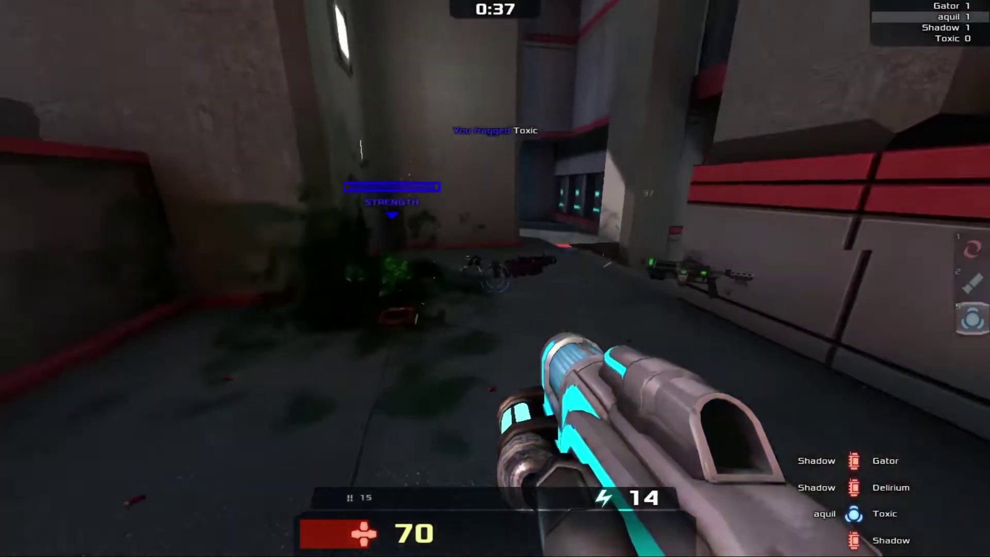
key("w")
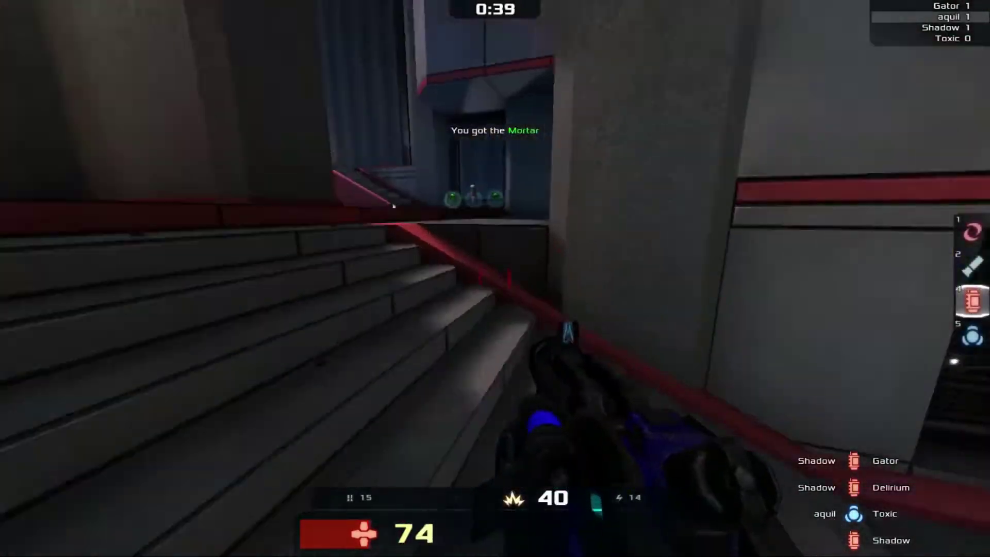
key("w")
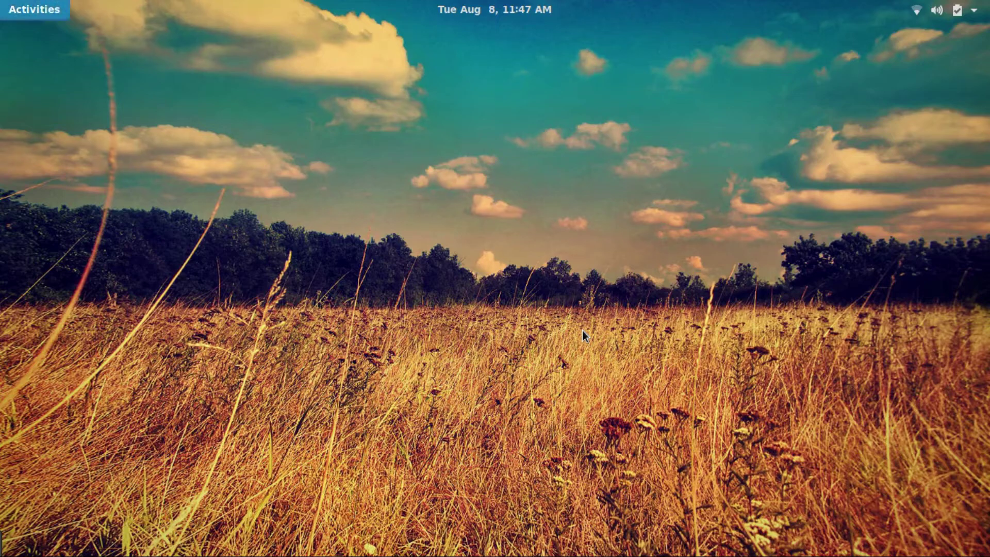
- Open and close the Activities overview several times to examine where the default dash sits
key("super")
key("super")
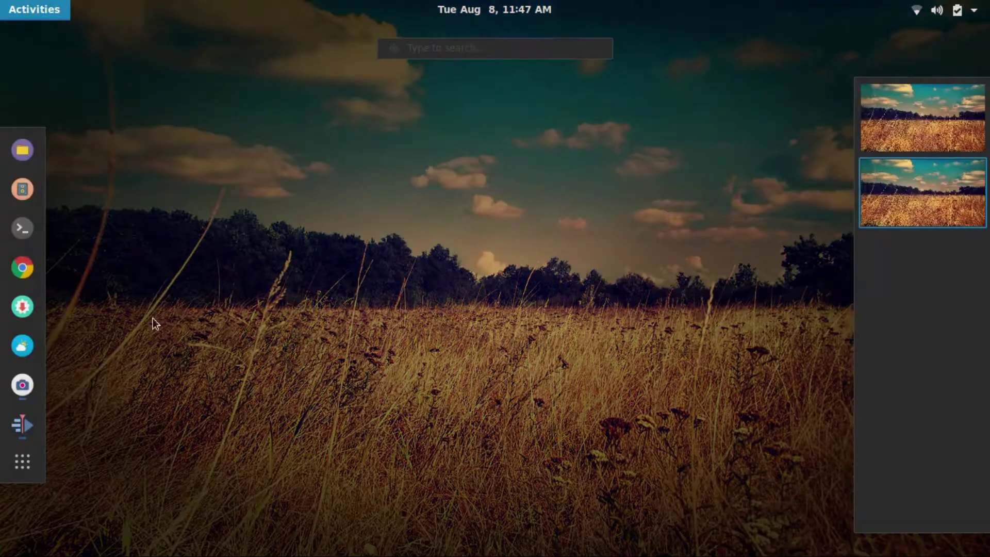
key("super")
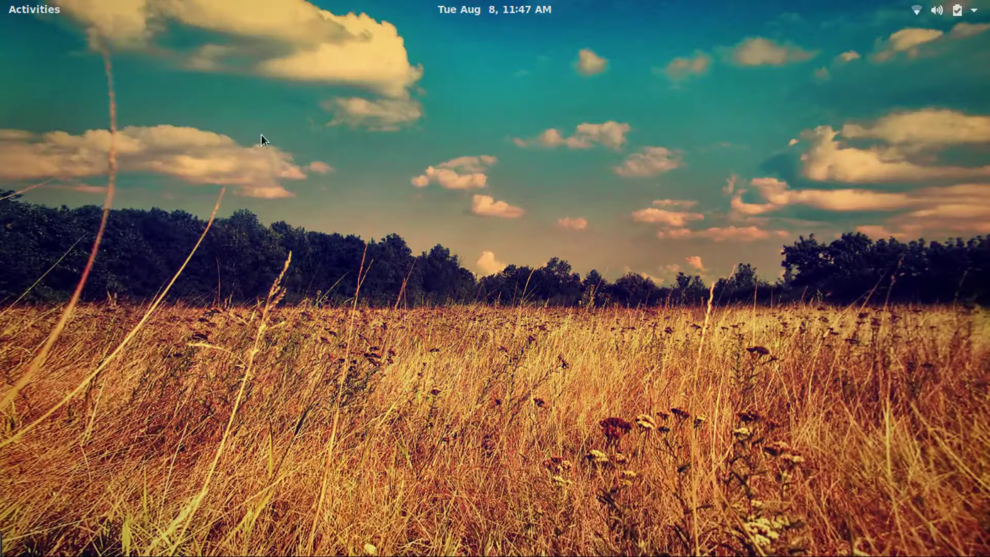
key("super")
key("super")
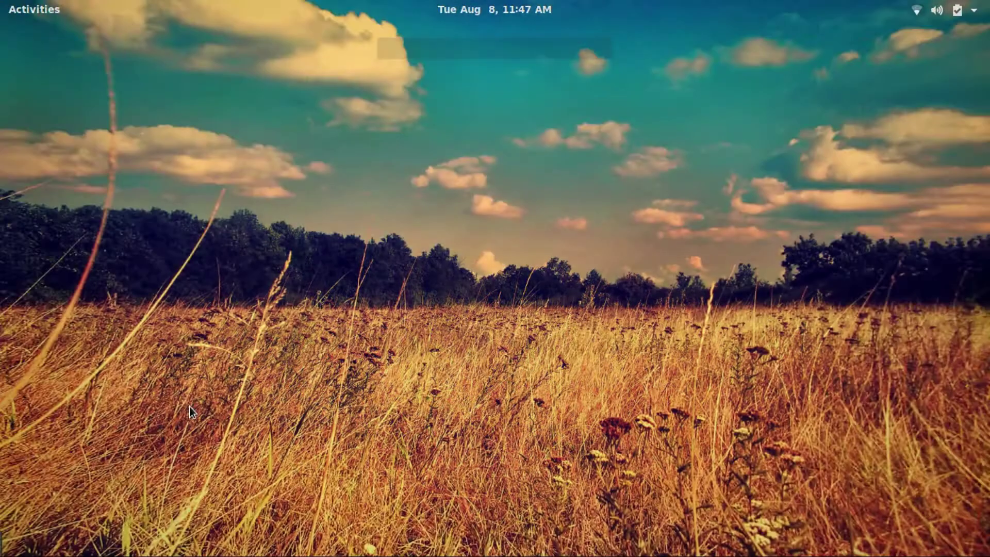
- Search for "tw" to launch Tweak Tool and enable the Dash to dock extension
key("super")
key("super")
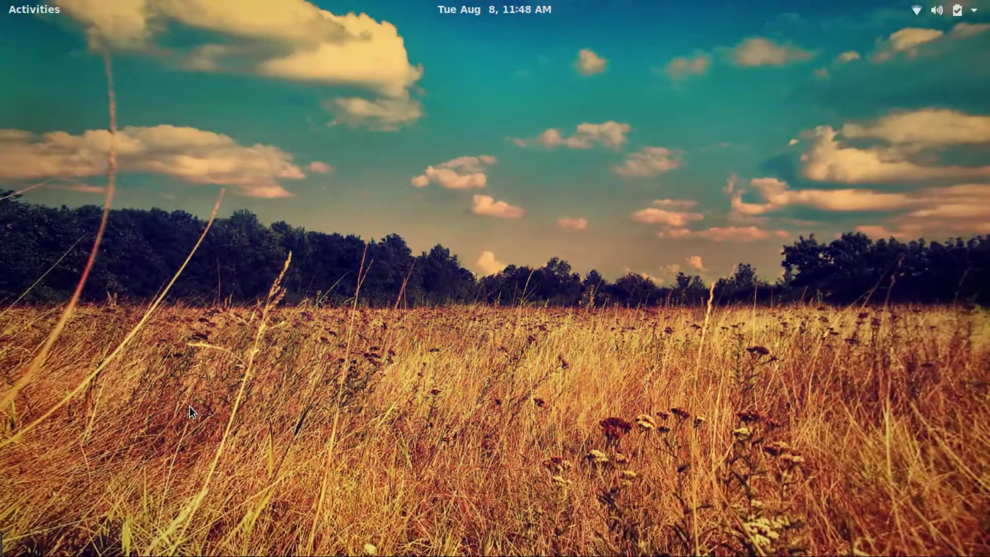
key("super")
type("tw")
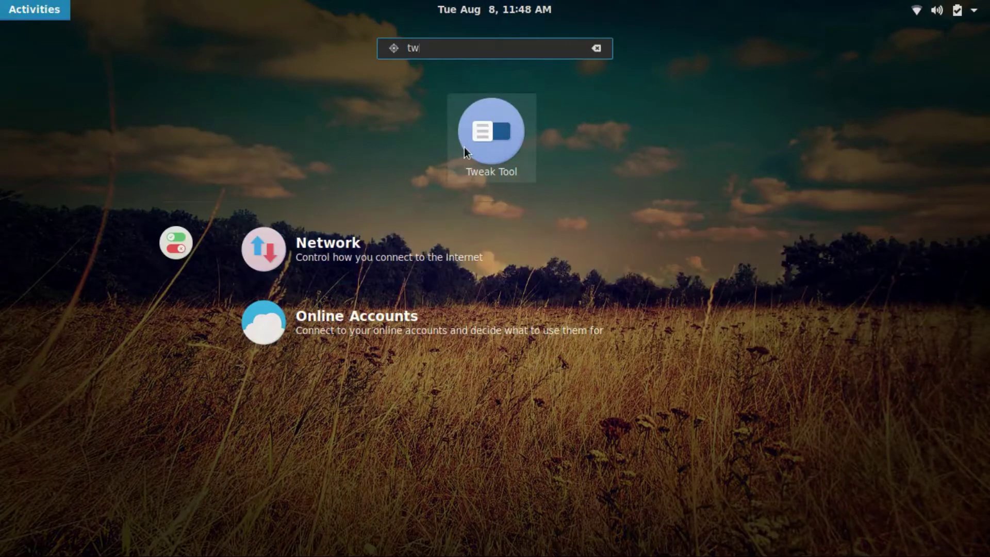
left_click(464, 147)
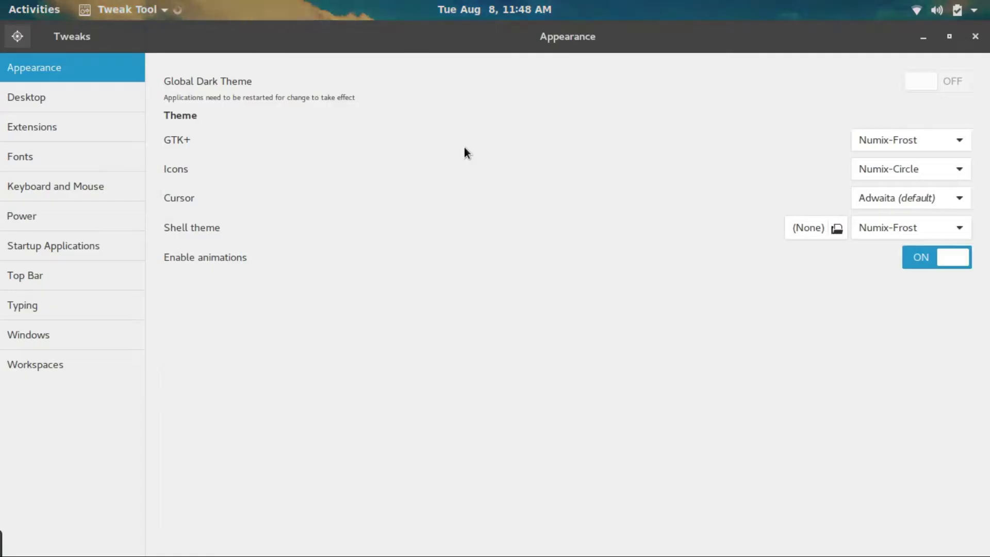
left_click(137, 127)
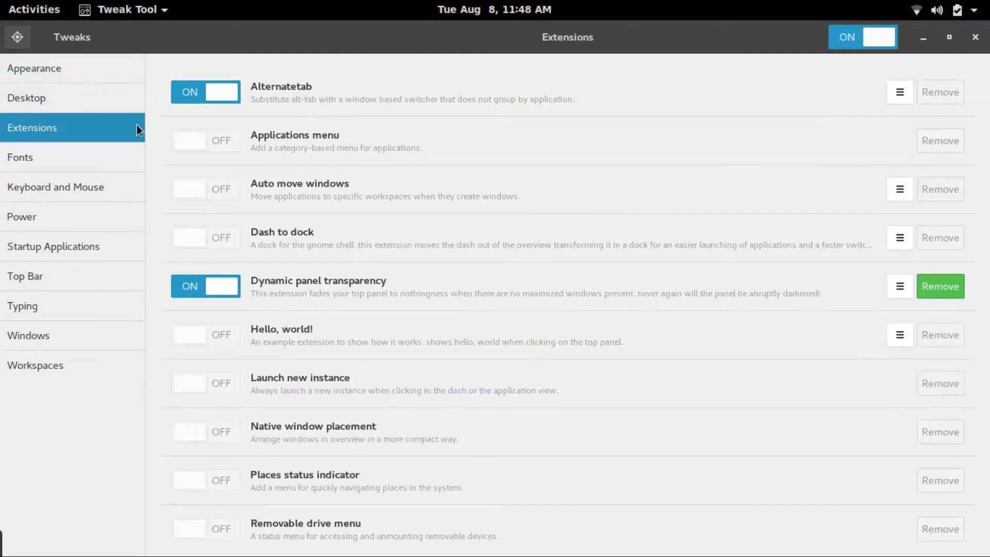
left_click(221, 230)
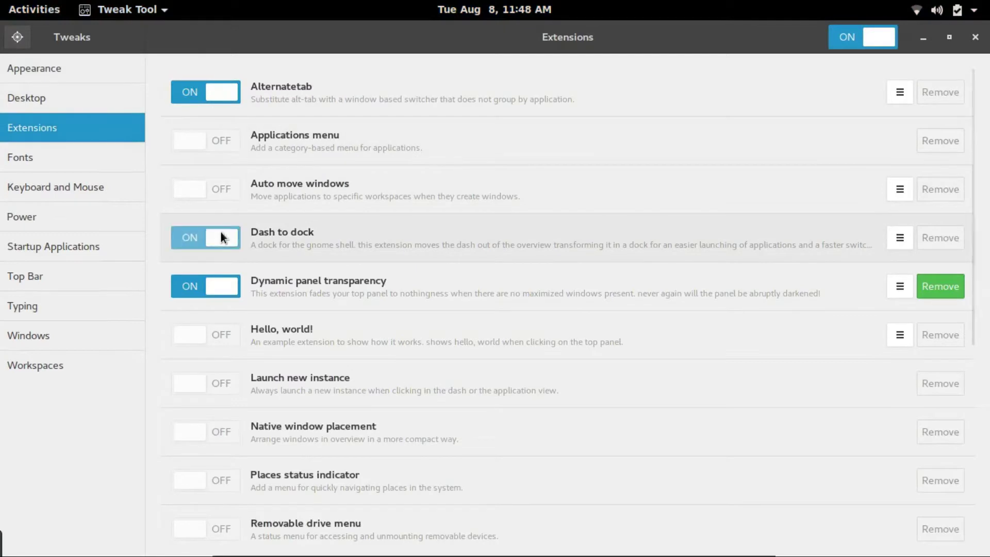
left_click(979, 37)
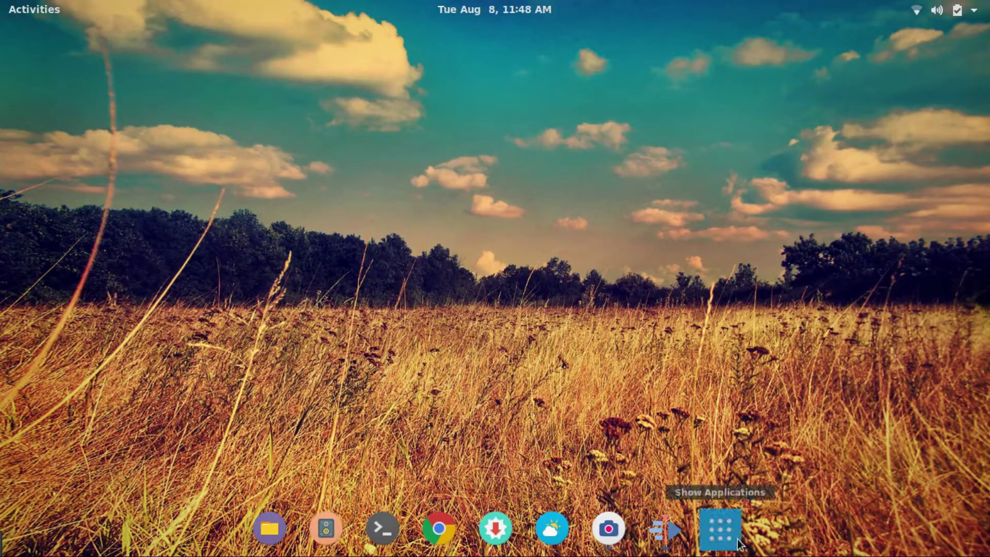
- Show and hide the applications grid and the Activities overview to examine how the dock behaves
left_click(738, 540)
left_click(738, 540)
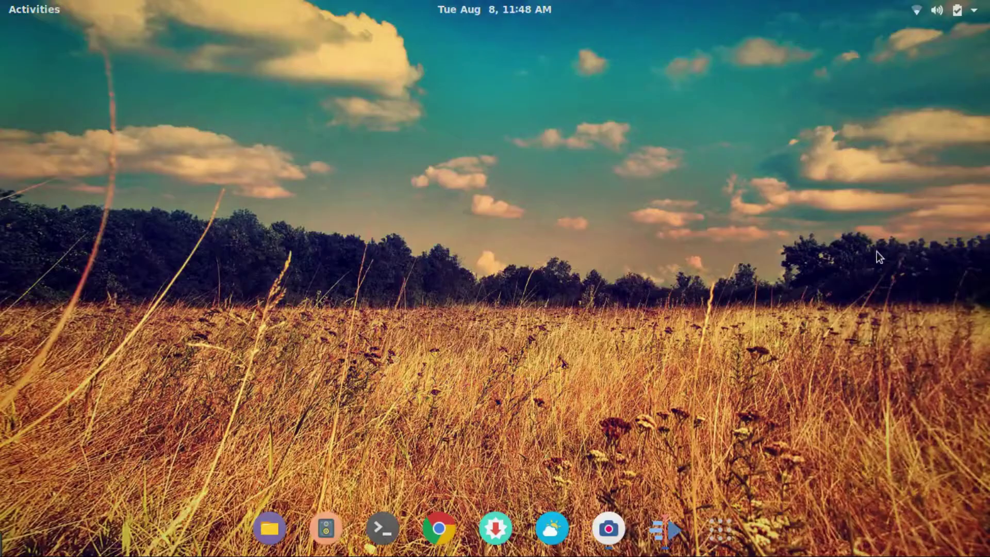
key("super")
key("super")
key("super")
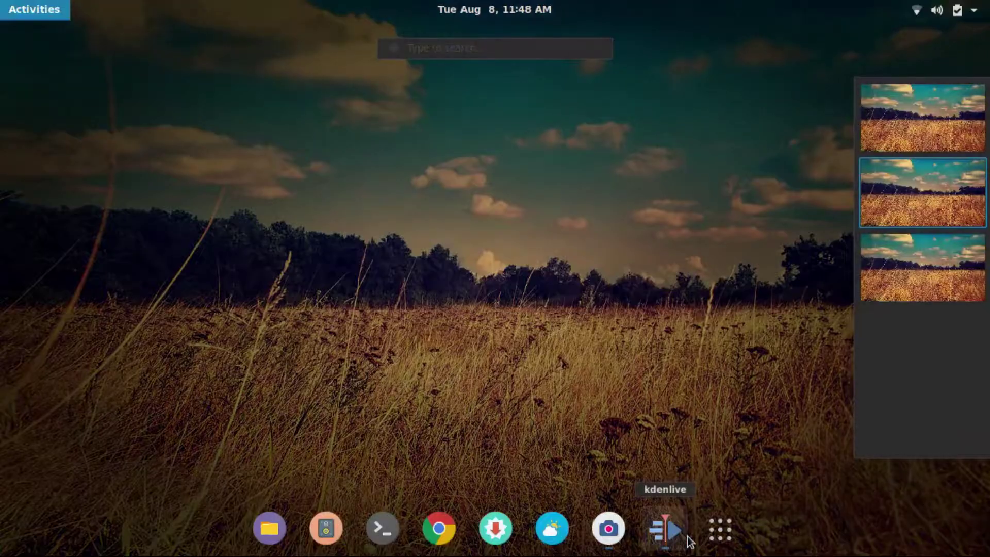
key("super")
left_click(713, 534)
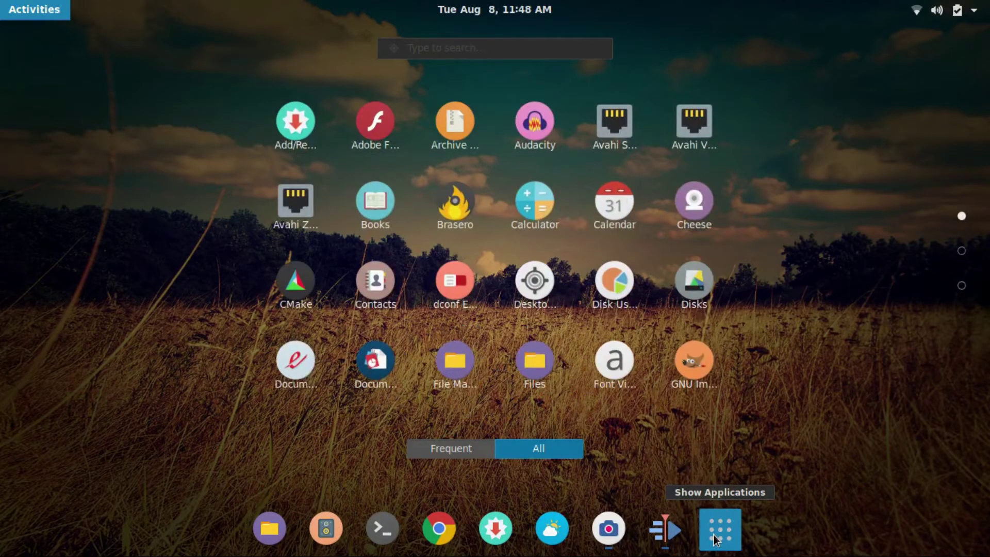
left_click(716, 539)
- Open the Dash to Dock settings from the dock and look through the Launchers, Behavior, Appearance and About options
right_click(717, 538)
left_click(732, 479)
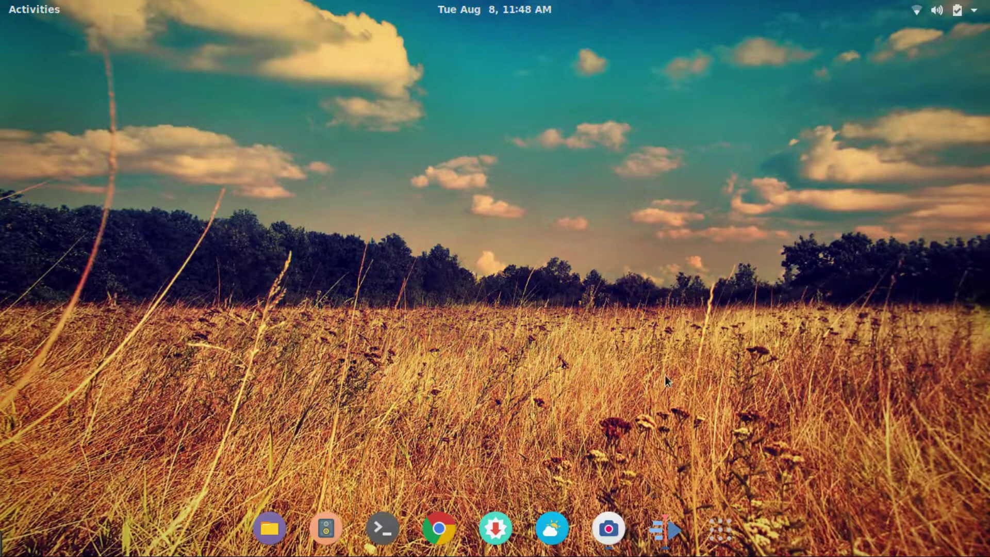
left_click(429, 94)
left_click(470, 98)
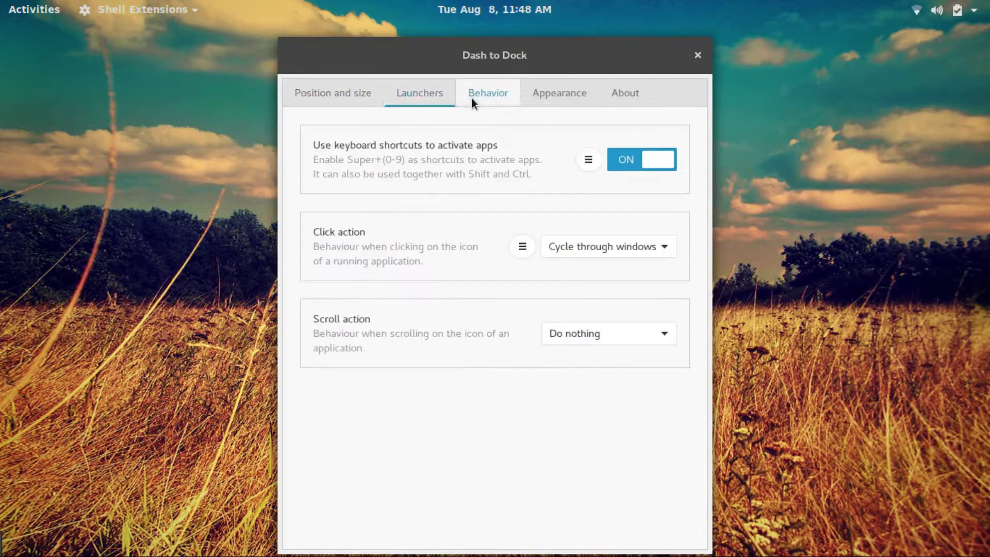
left_click(553, 94)
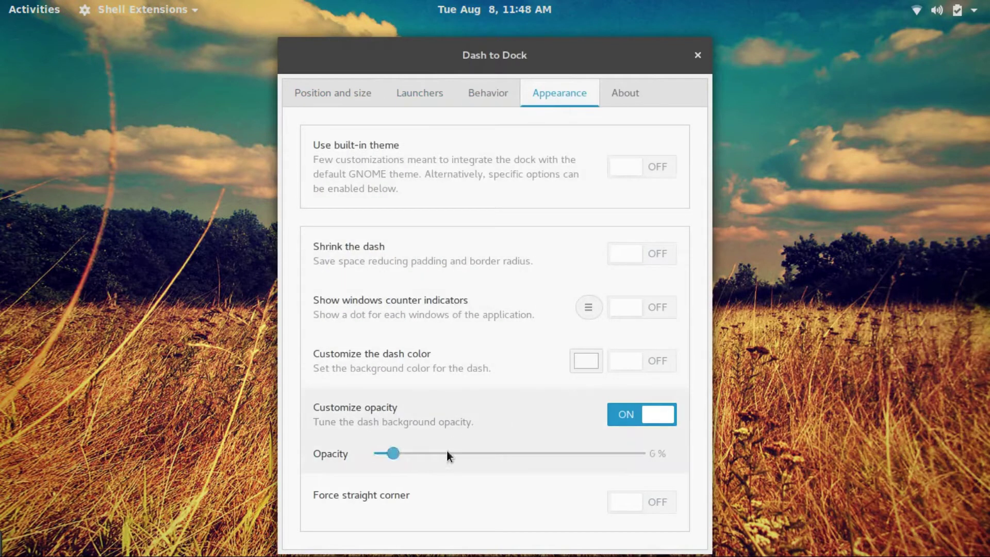
left_click_drag(440, 449, 375, 453)
left_click(628, 93)
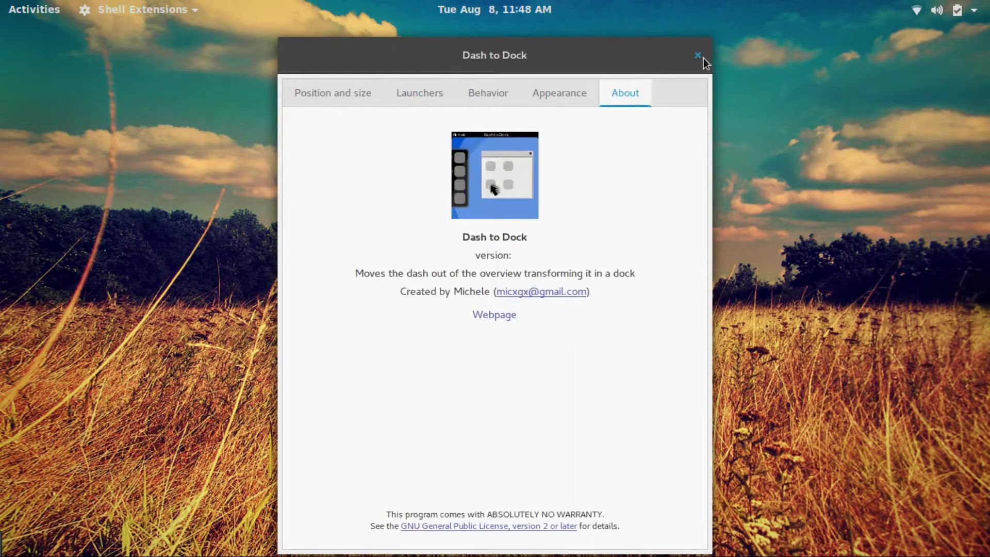
left_click(698, 55)
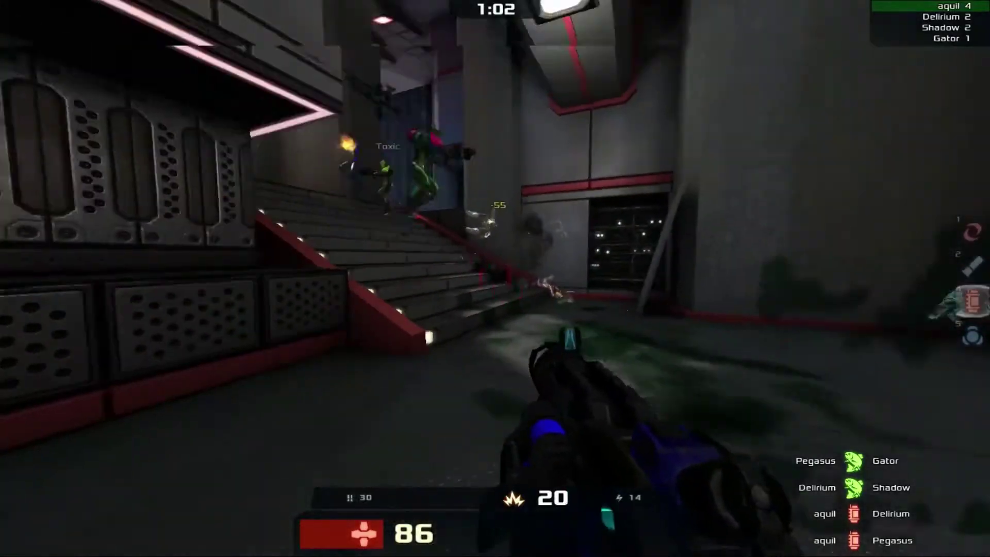
- Cycle through the running applications with the application switcher and bring Kdenlive to the front
key("alt+Tab")
key("Tab")
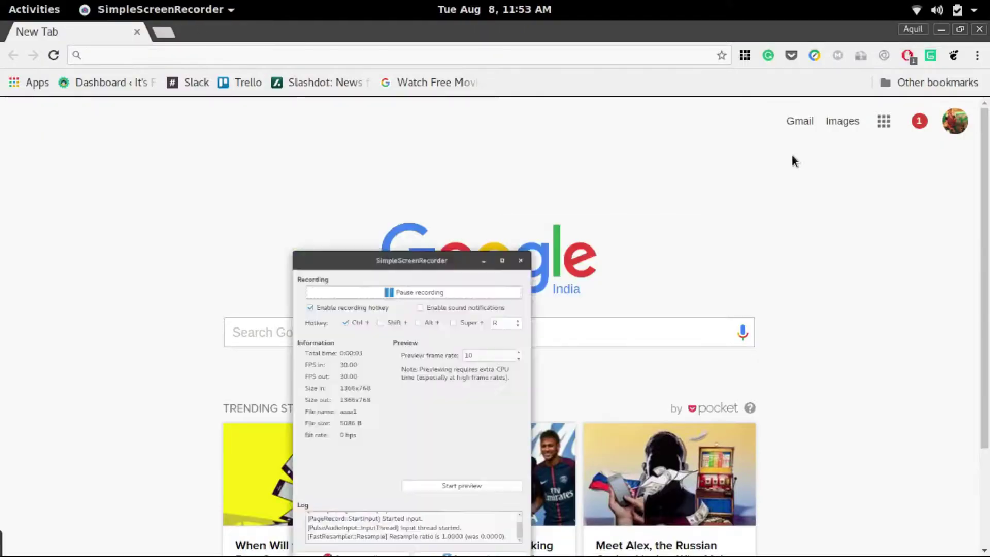
key("alt+Tab")
key("Tab")
key("Tab")
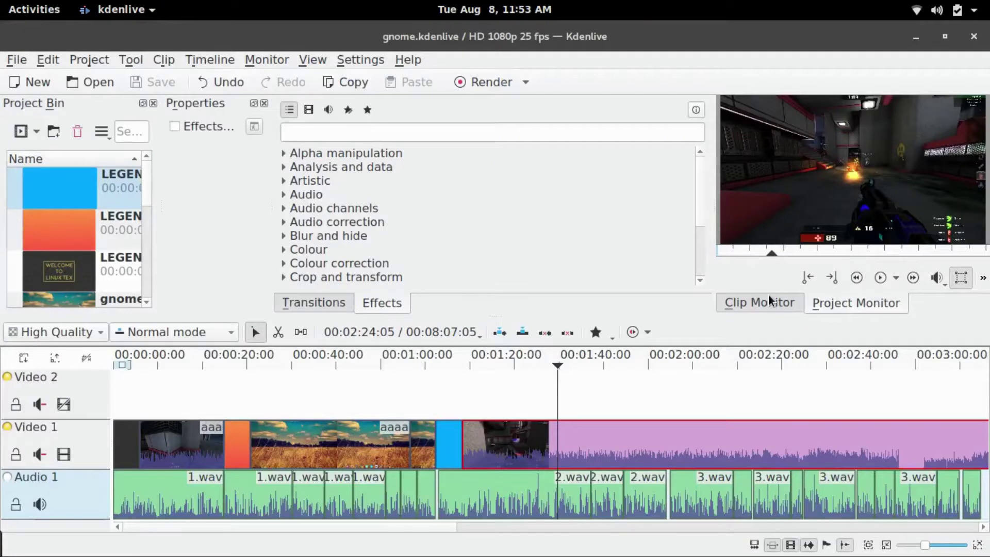
- Examine the windows on the first two workspaces in the Activities overview and return to the Kdenlive window
key("super")
key("super")
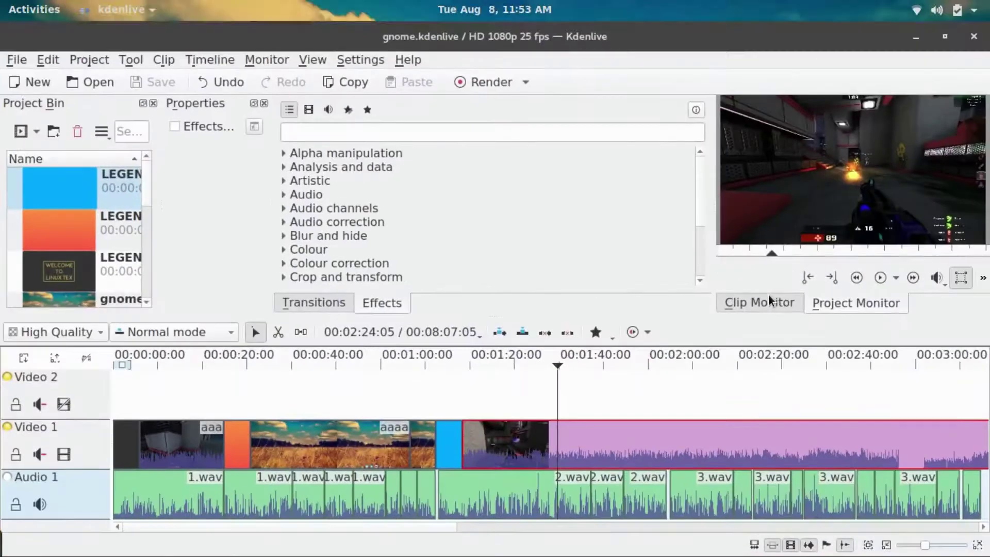
key("super")
left_click(874, 194)
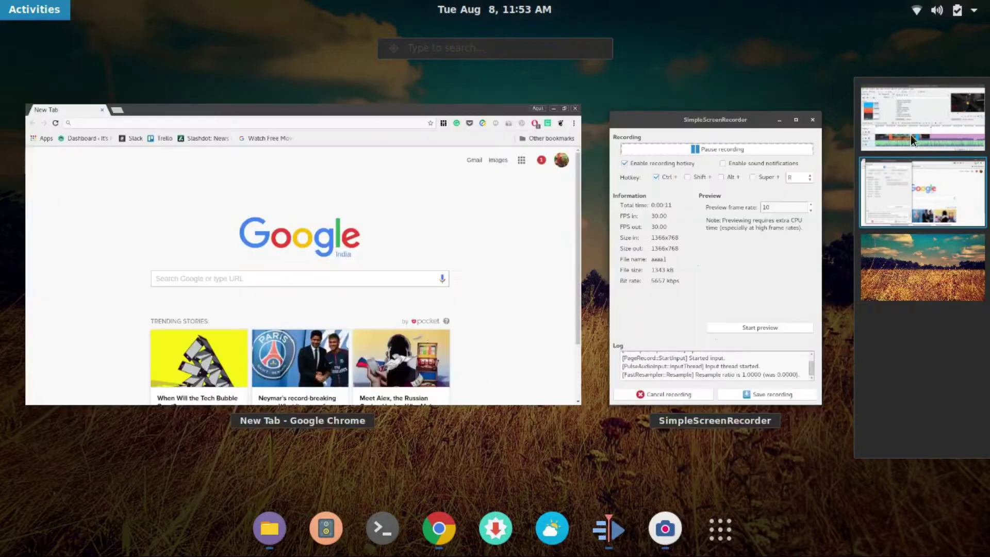
left_click(910, 134)
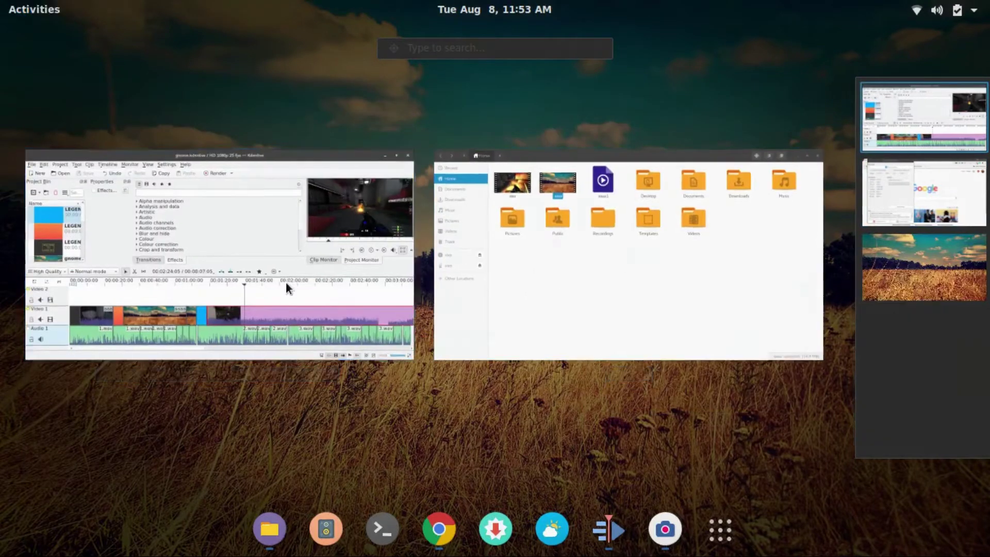
left_click(286, 284)
- Step through the application switcher's entries and bring Google Chrome to the front
key("alt+Tab")
key("alt+Tab")
key("alt+Tab")
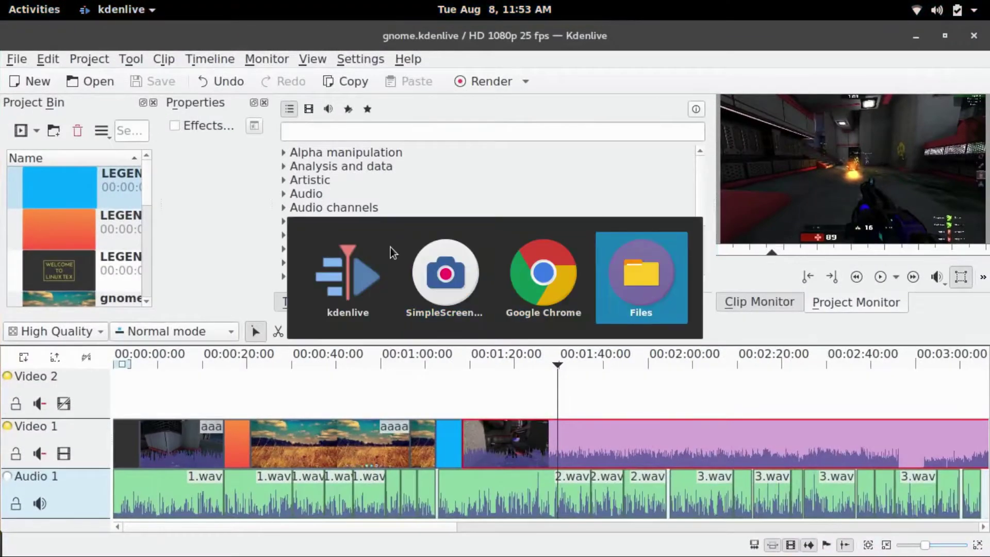
key("alt+Tab")
key("alt+Tab")
key("alt+Tab")
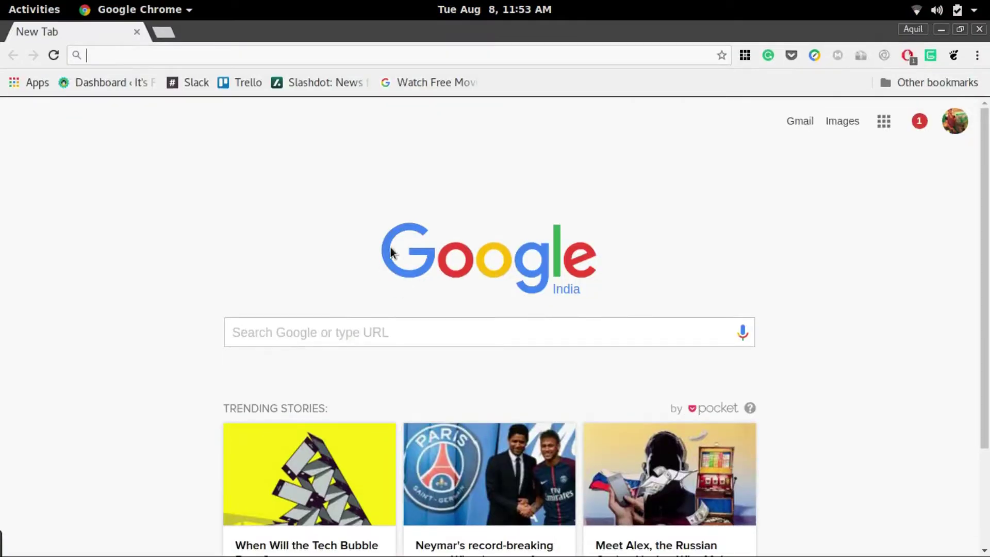
- Search for "tw" to launch Tweak Tool and enable the Alternatetab extension
key("super")
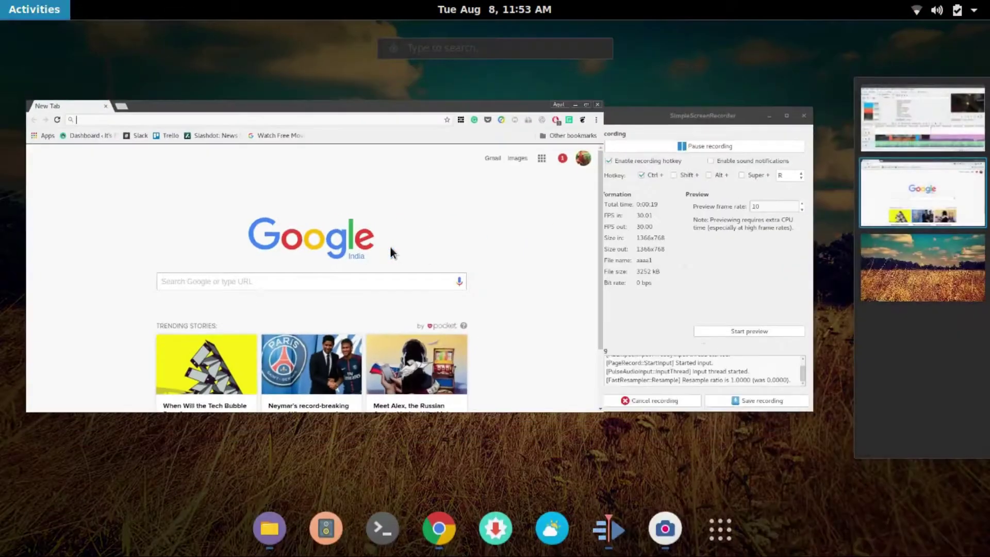
type("Tw")
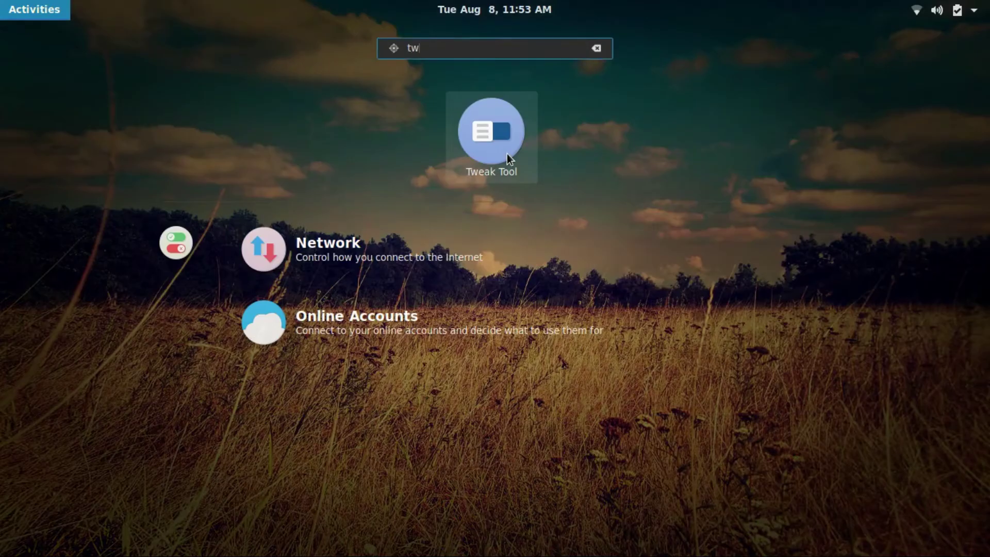
left_click(506, 154)
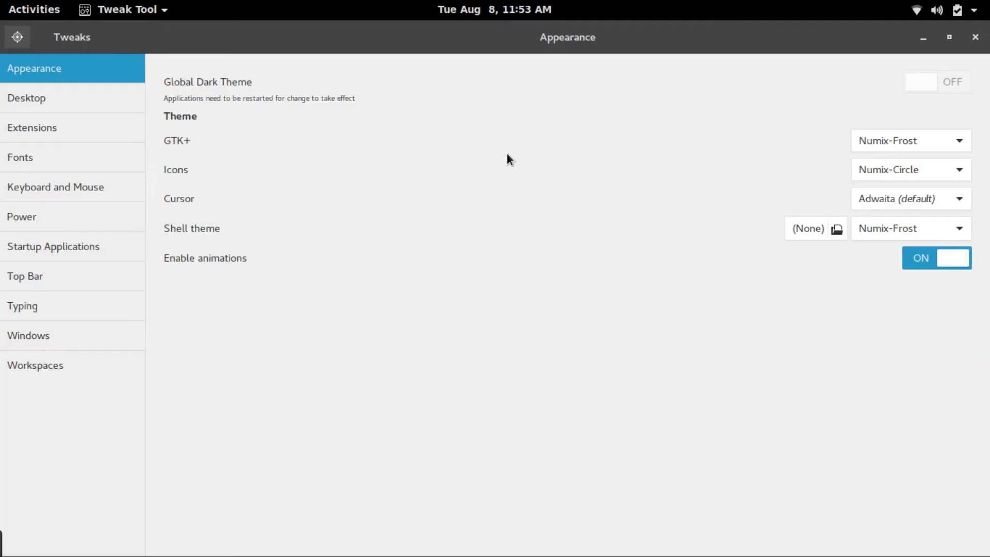
left_click(57, 132)
left_click(200, 88)
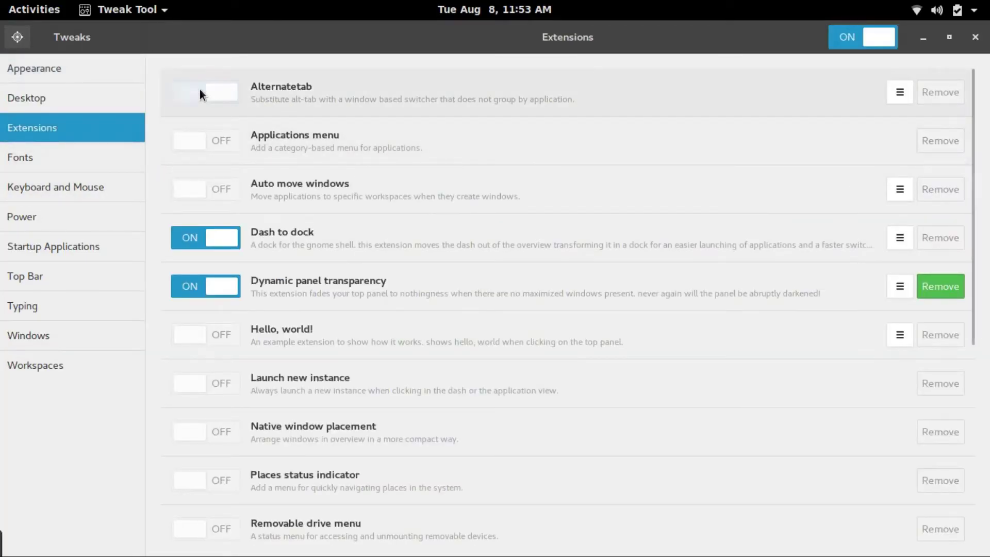
- Close the Tweak Tool window
left_click(975, 37)
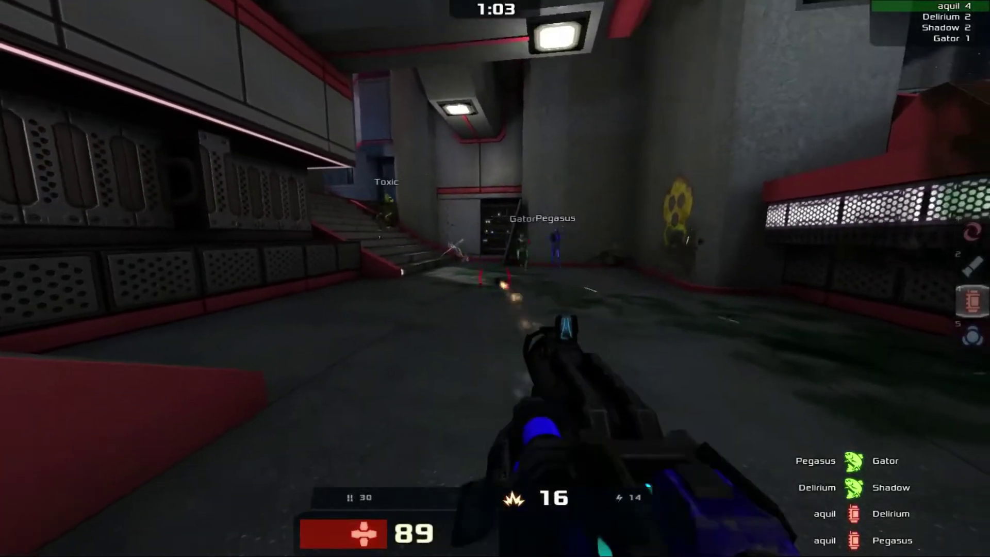
left_click(495, 278)
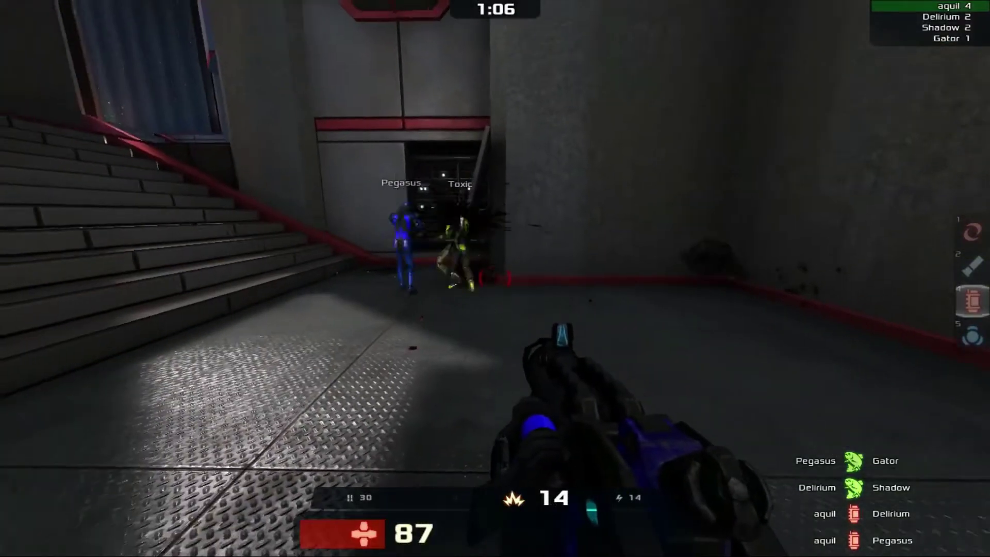
left_click(495, 279)
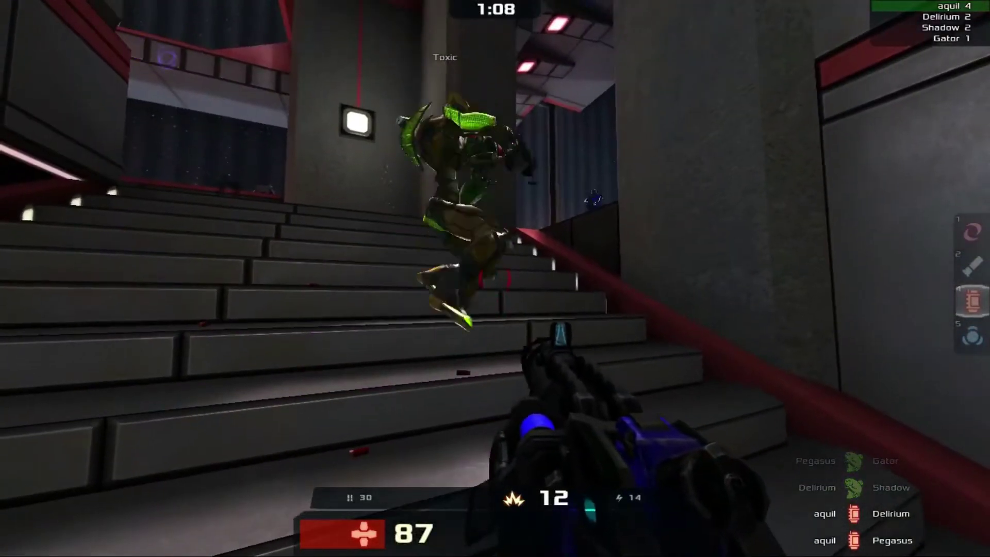
left_click(495, 278)
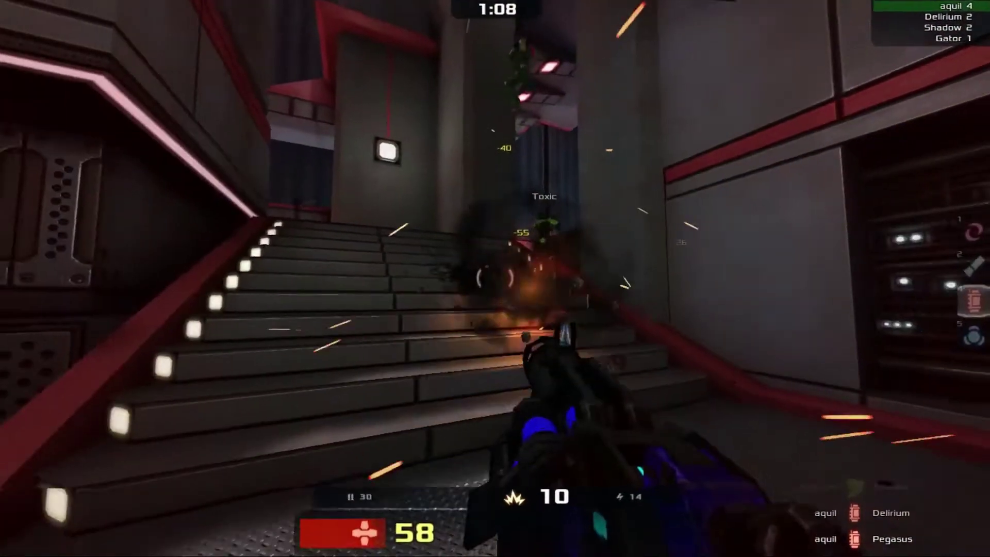
key("w")
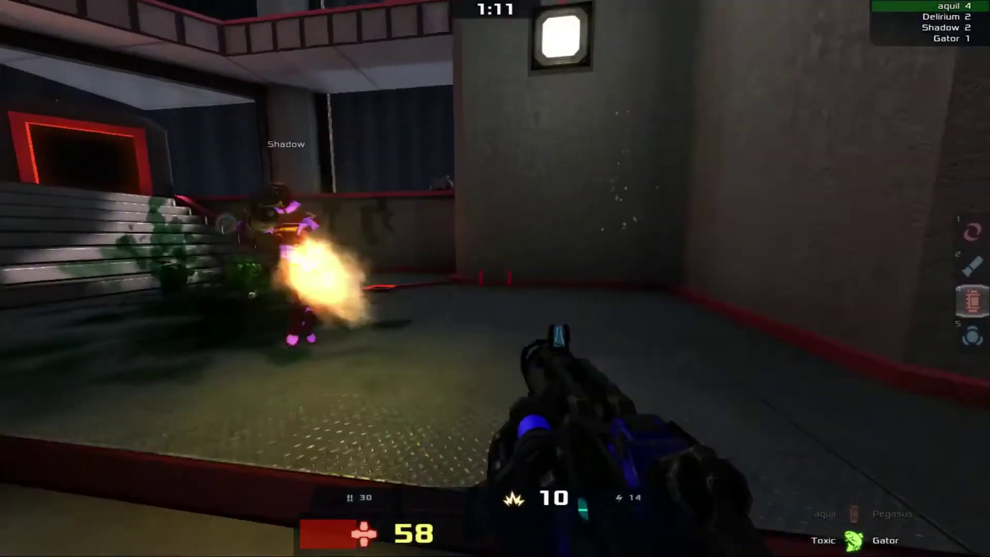
left_click(495, 279)
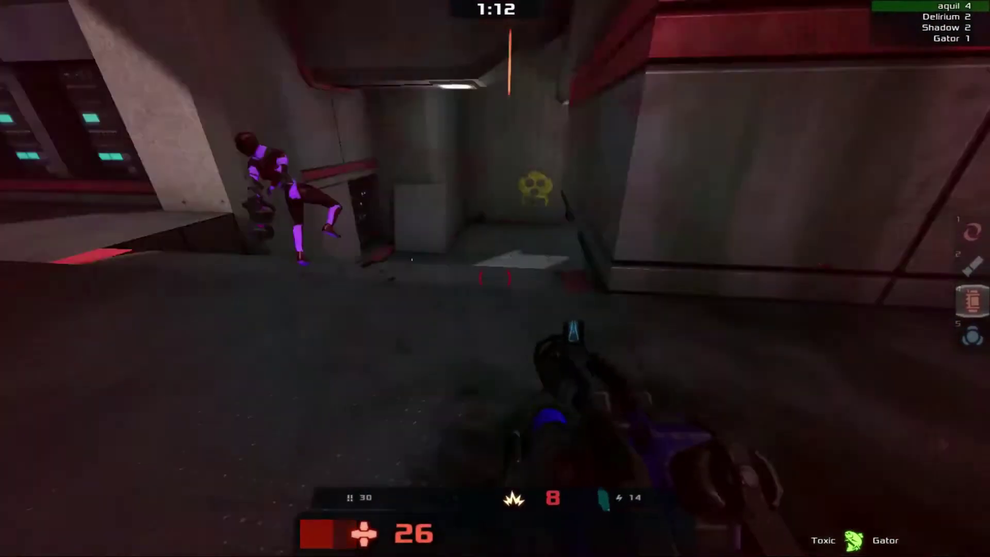
key("w")
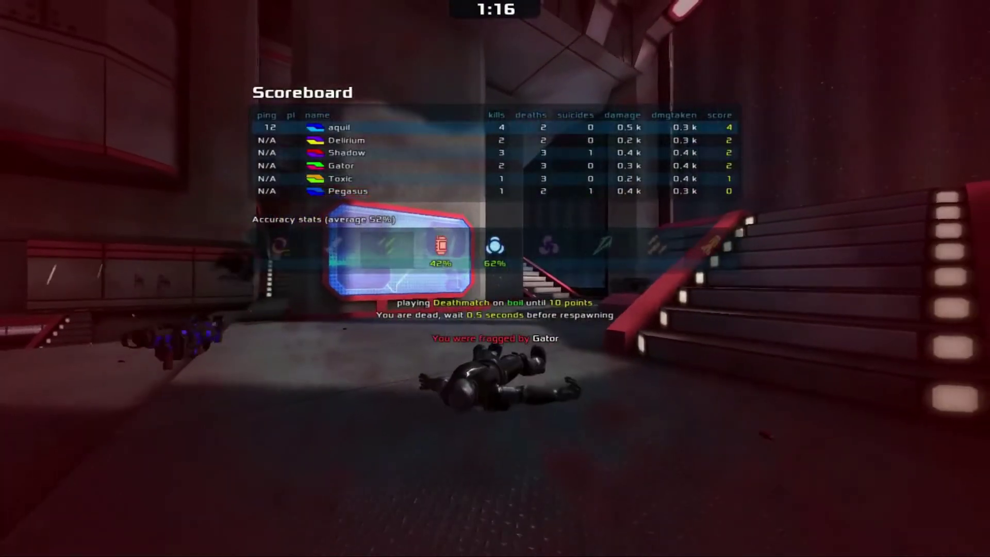
key("w")
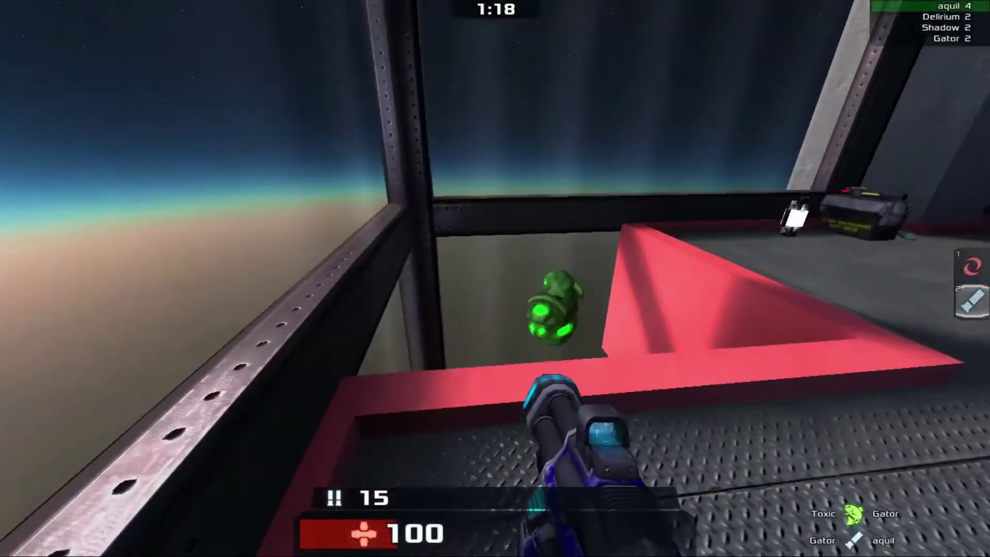
key("w")
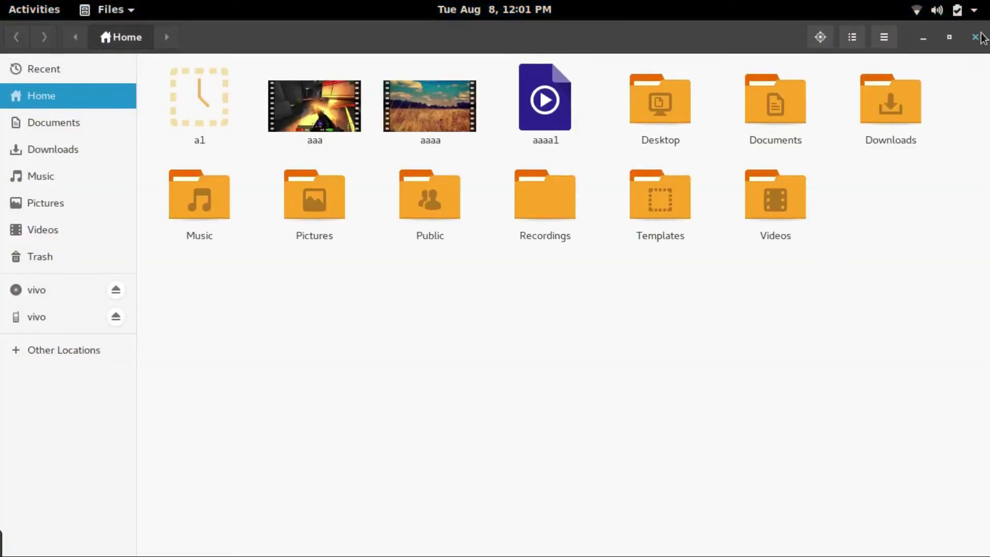
- Close the open Files windows to clear the desktop
left_click(974, 36)
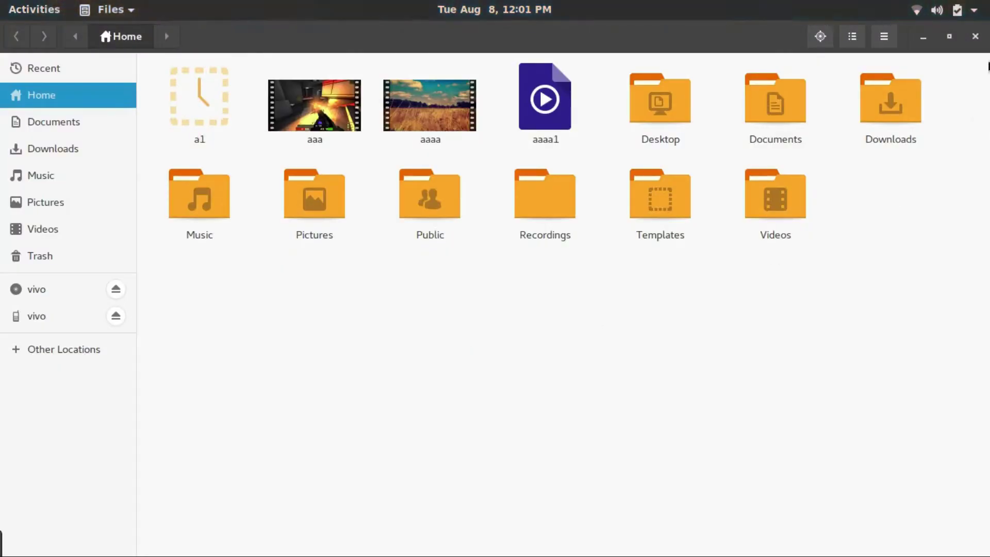
left_click(975, 37)
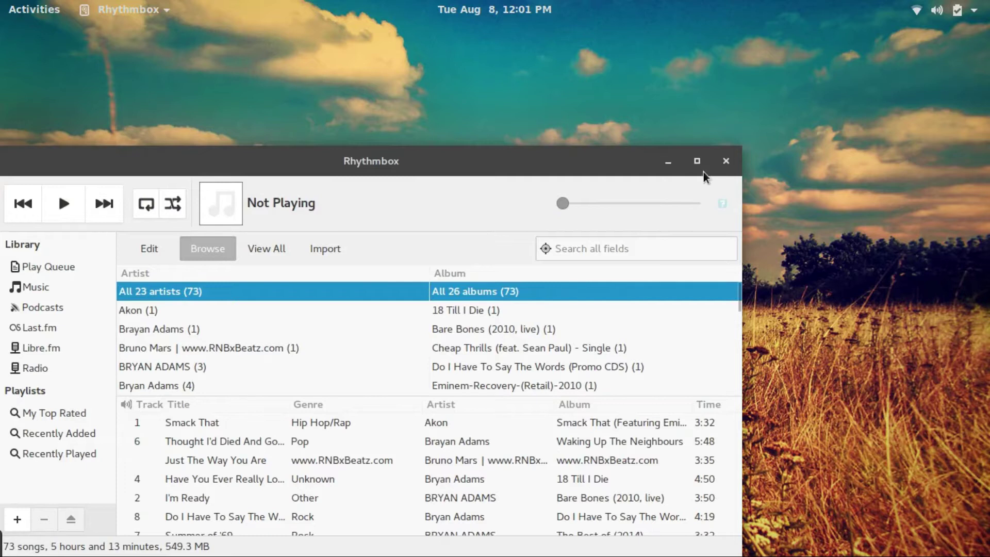
- Move the Rhythmbox window to the middle of the desktop, clear of the dock, and maximize and restore it to demonstrate the top panel's transparency
left_click_drag(550, 168, 673, 89)
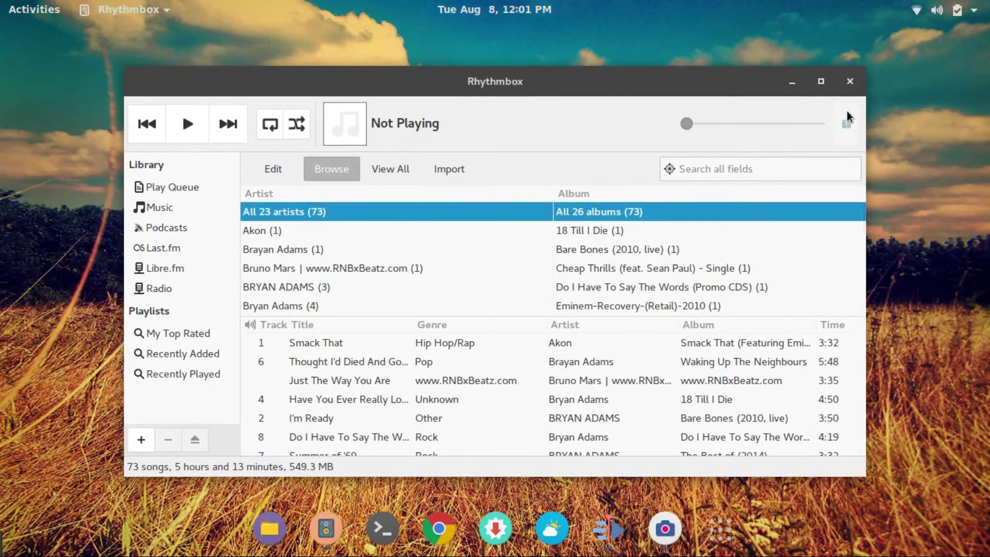
left_click(818, 84)
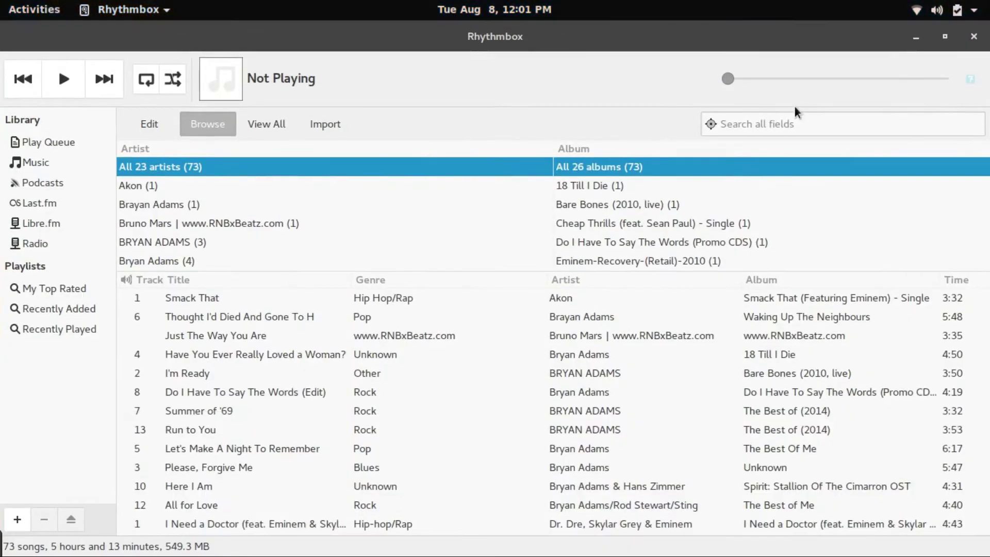
left_click(946, 39)
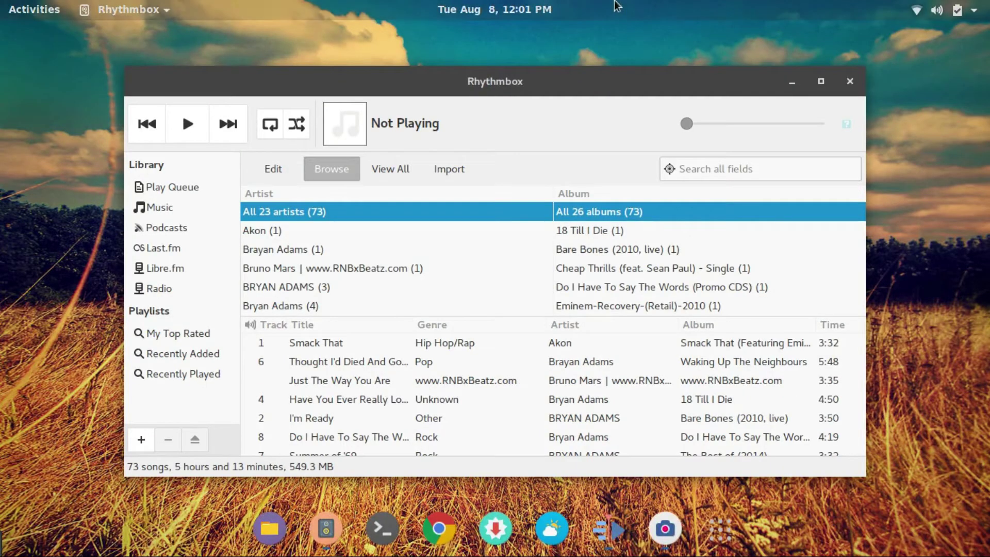